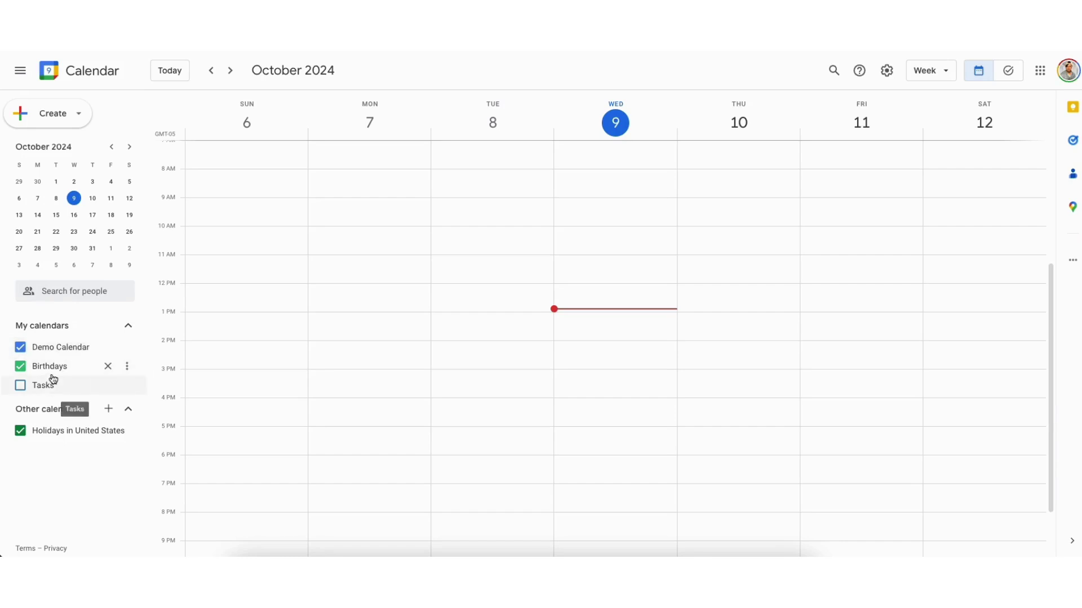
Hide the Birthdays and Holidays in United States calendars, then go to Demo Calendar's Settings and sharing.
{"action": "left_click", "coordinate": [21, 367]}
{"action": "left_click", "coordinate": [20, 430]}
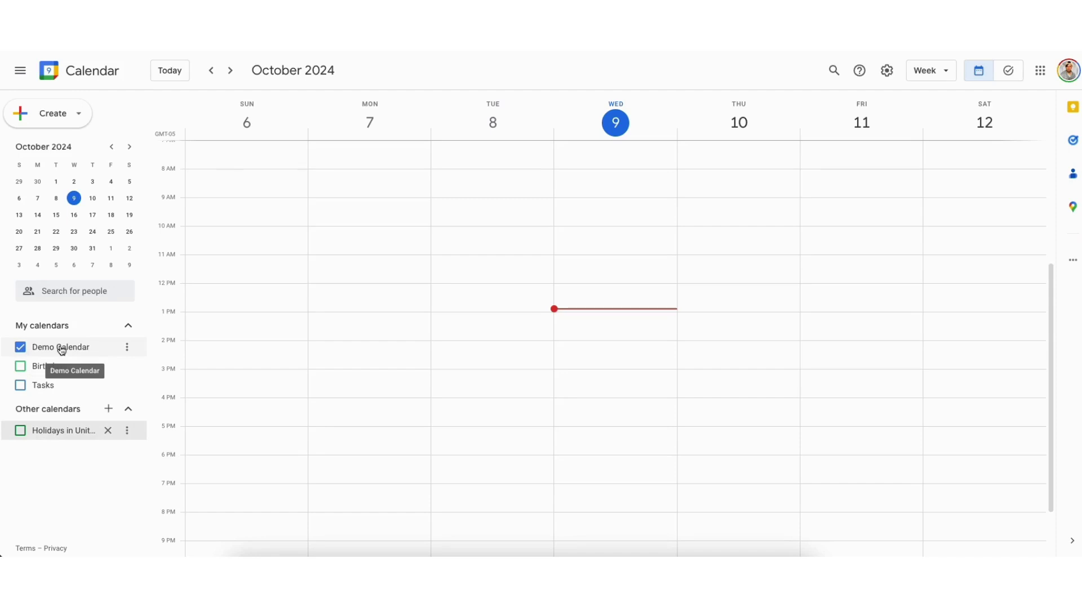
{"action": "left_click", "coordinate": [128, 349]}
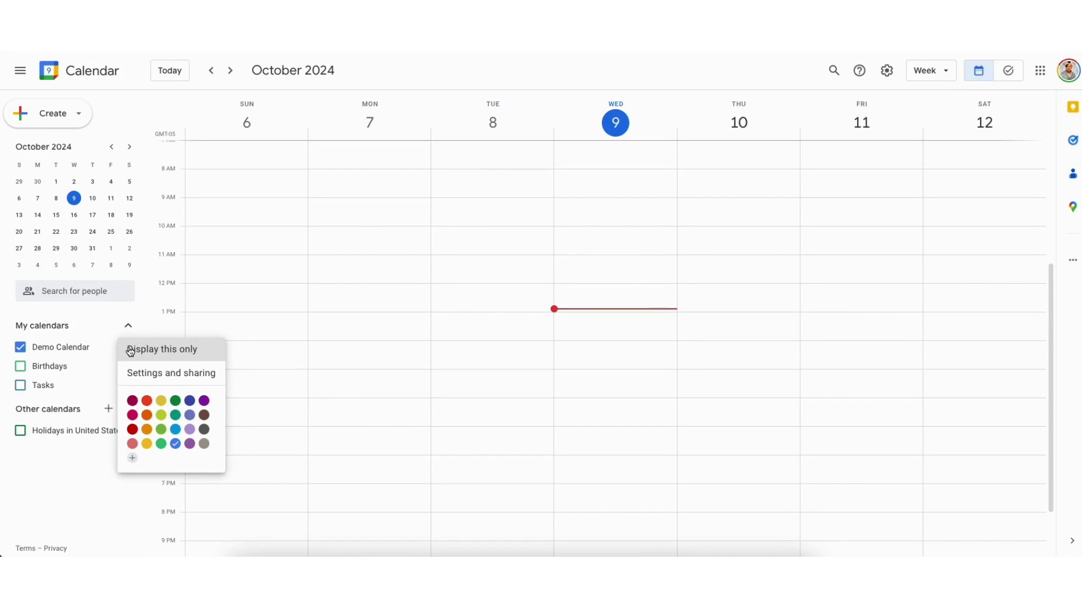
{"action": "left_click", "coordinate": [148, 374]}
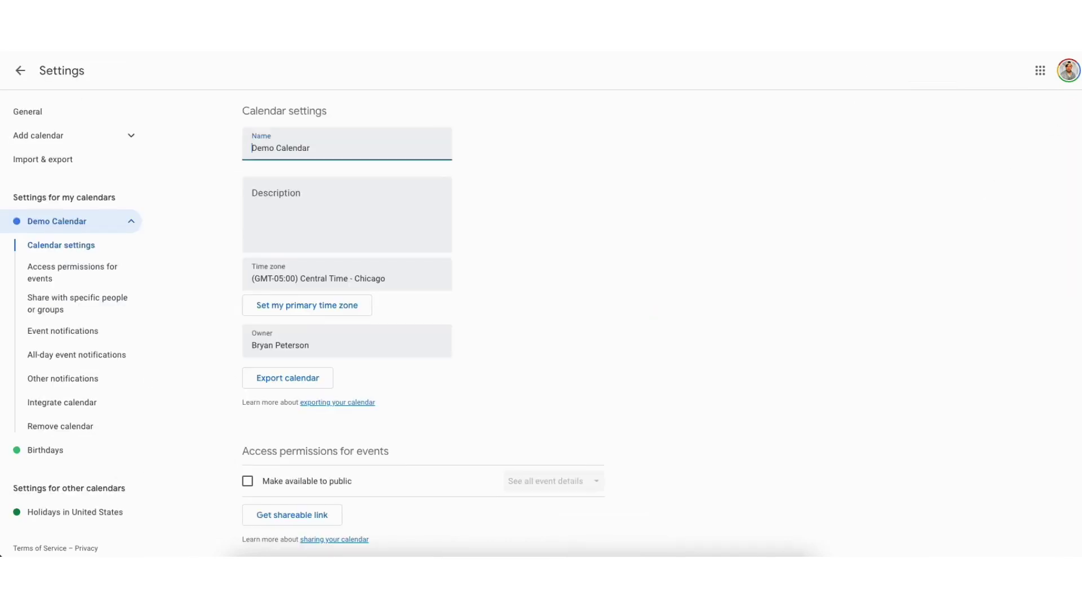
Scroll to Demo Calendar's Integrate calendar embed code and bring up the embed customizer.
{"action": "scroll", "coordinate": [1072, 157], "scroll_direction": "down", "scroll_amount": 12}
{"action": "scroll", "coordinate": [1026, 322], "scroll_direction": "down", "scroll_amount": 5}
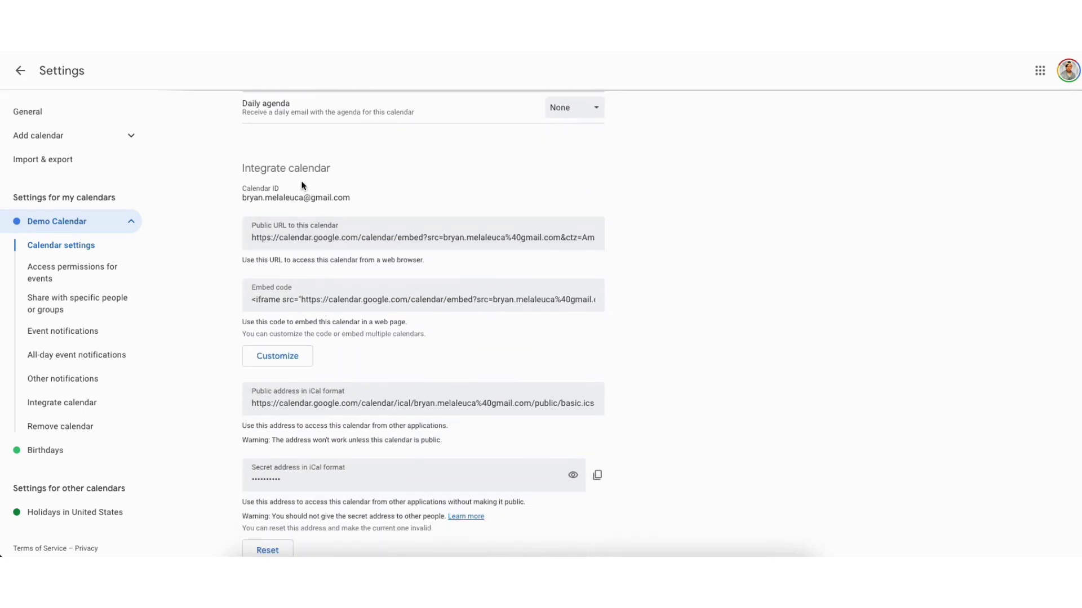
{"action": "left_click", "coordinate": [292, 299]}
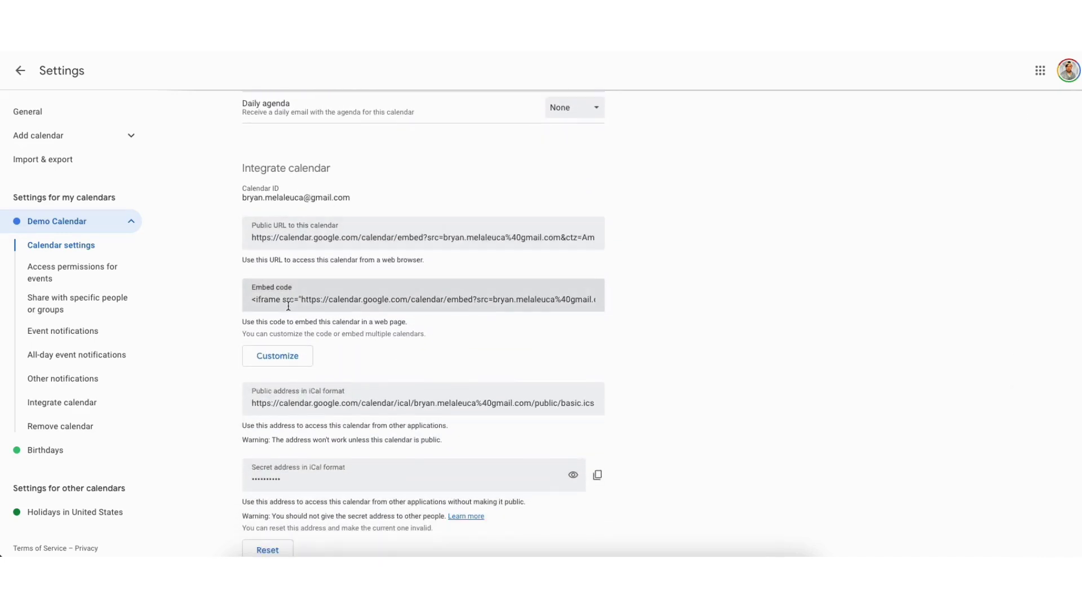
{"action": "left_click_drag", "start_coordinate": [253, 299], "coordinate": [584, 303]}
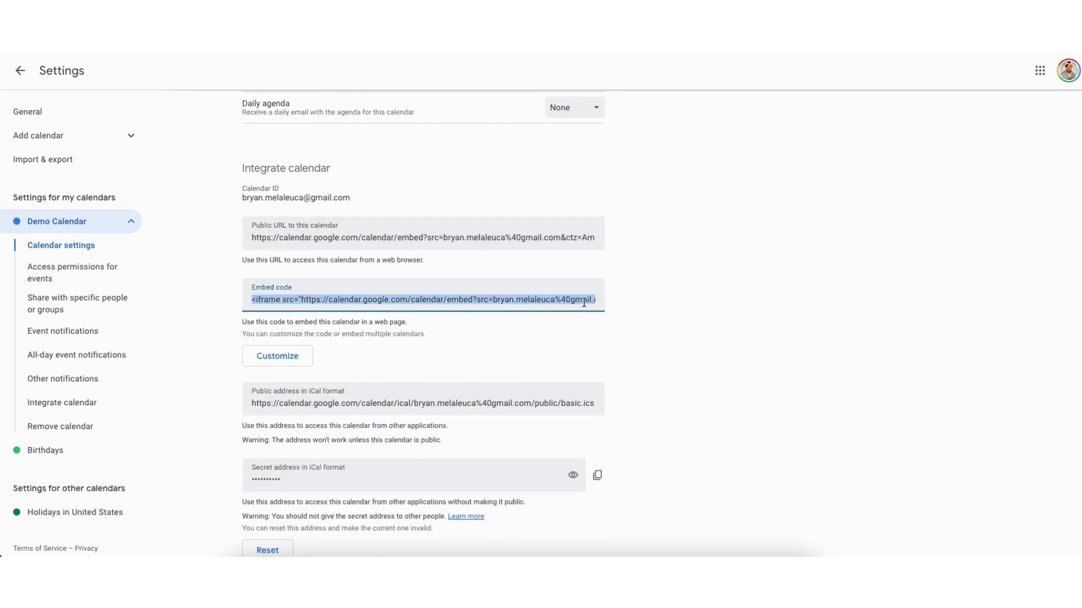
{"action": "left_click", "coordinate": [395, 350]}
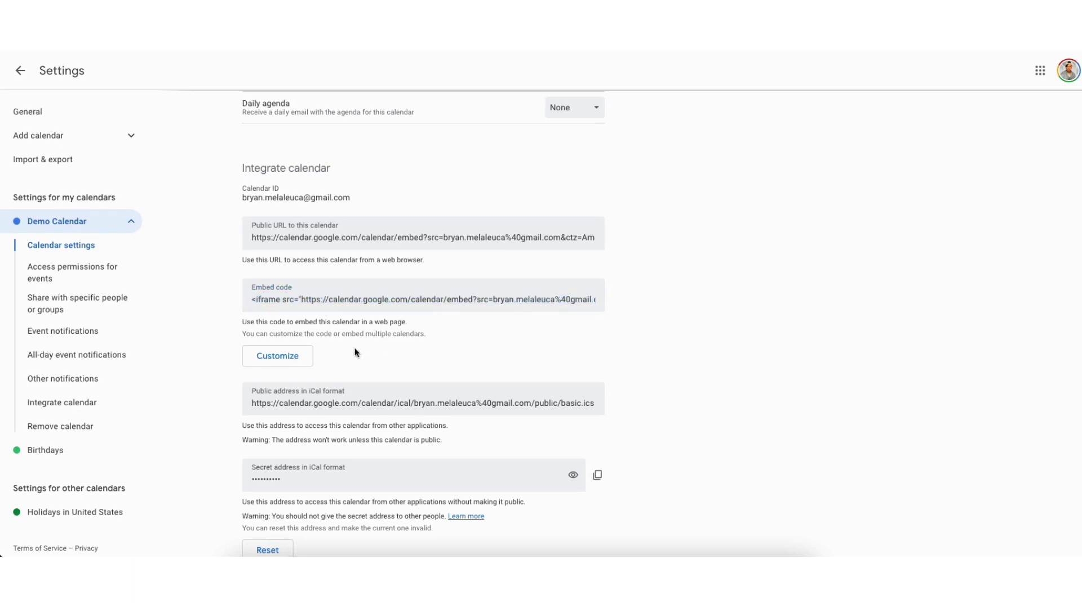
{"action": "left_click", "coordinate": [284, 359]}
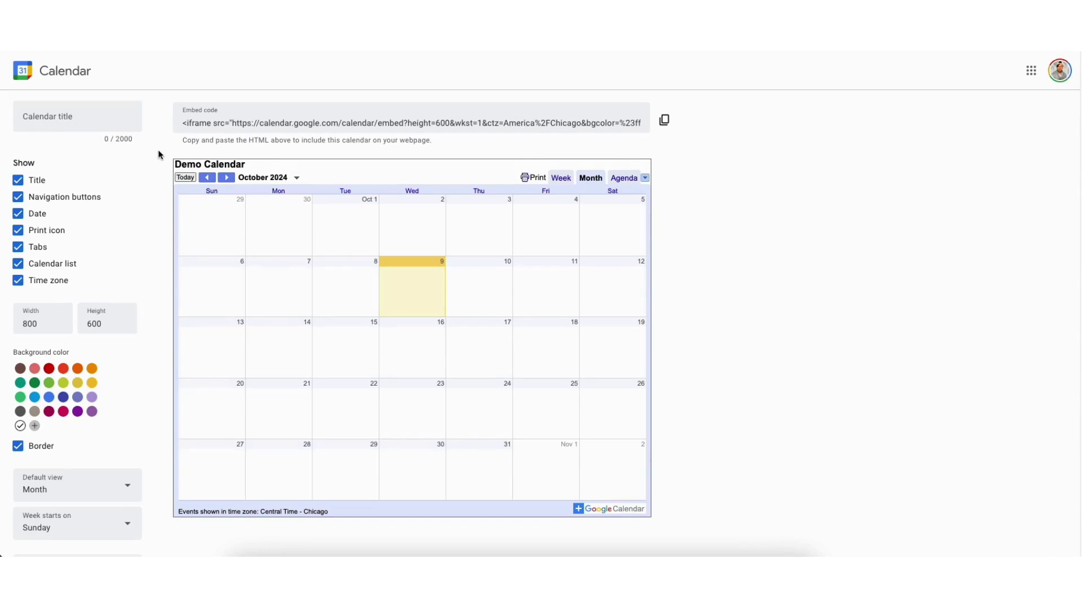
Leave the embed title blank and change the size from 800 wide to 500 by 350.
{"action": "left_click", "coordinate": [49, 116]}
{"action": "left_click", "coordinate": [63, 144]}
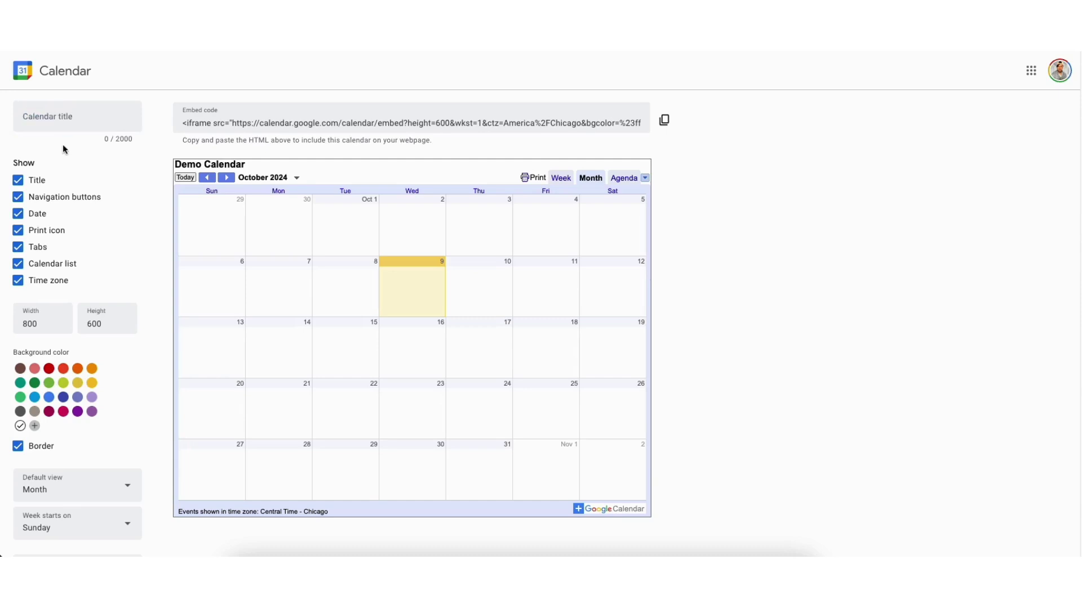
{"action": "double_click", "coordinate": [46, 323]}
{"action": "type", "text": "5"}
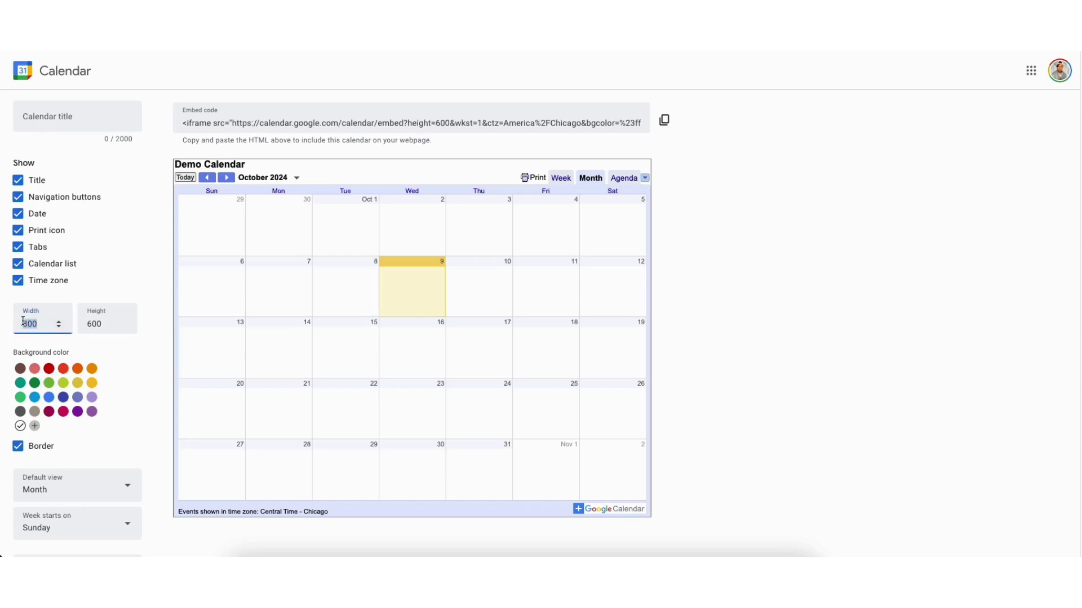
{"action": "type", "text": "00"}
{"action": "key", "text": "Tab"}
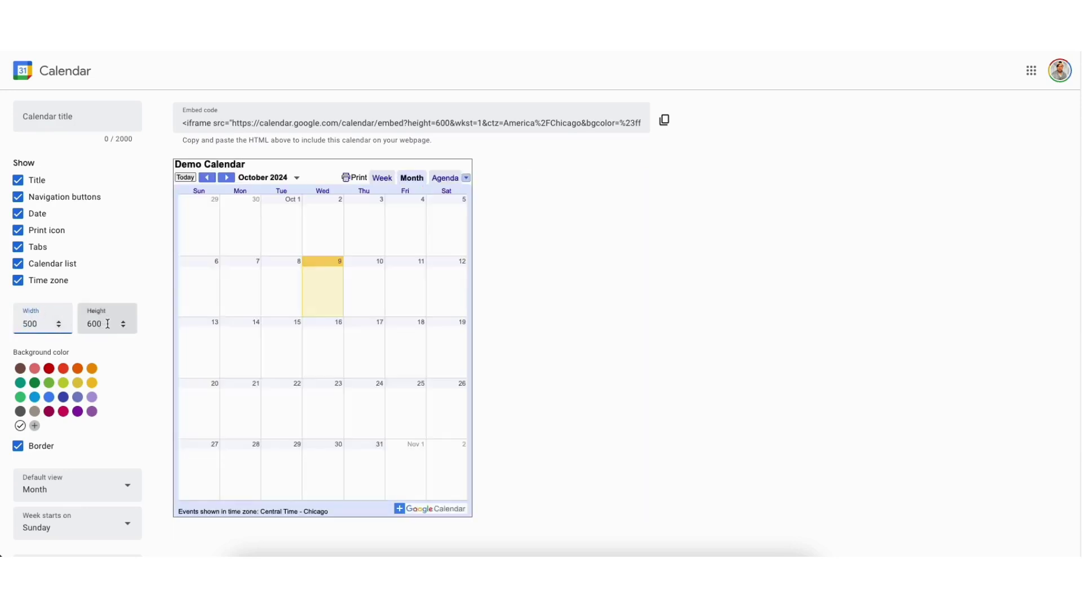
{"action": "type", "text": "350"}
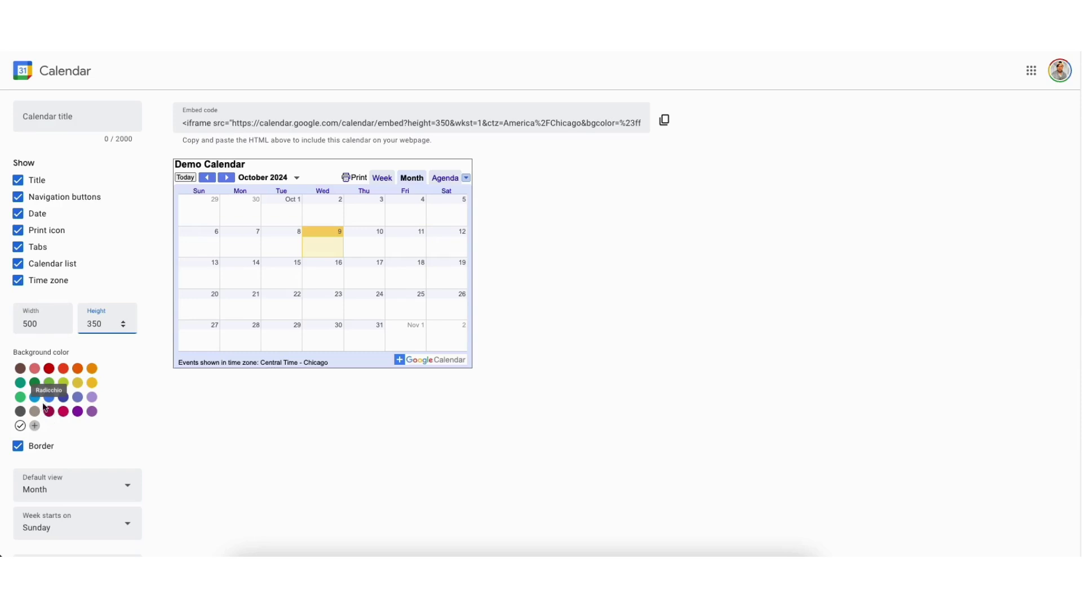
Remove the border; keep Month view, Sunday week start, English (US) and Central Time - Chicago.
{"action": "left_click", "coordinate": [17, 446]}
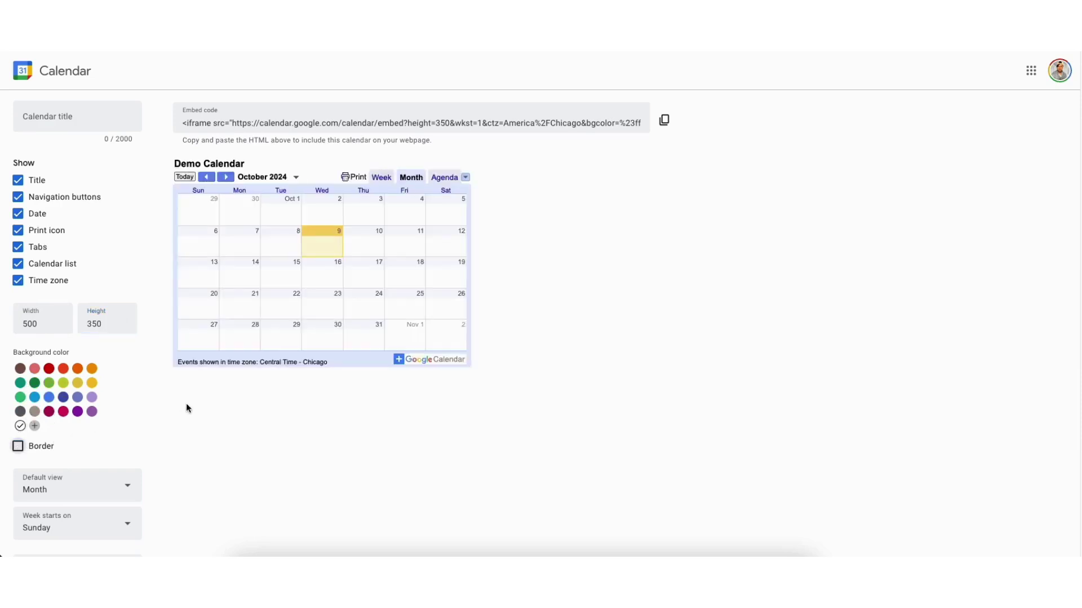
{"action": "scroll", "coordinate": [1069, 229], "scroll_direction": "down", "scroll_amount": 3}
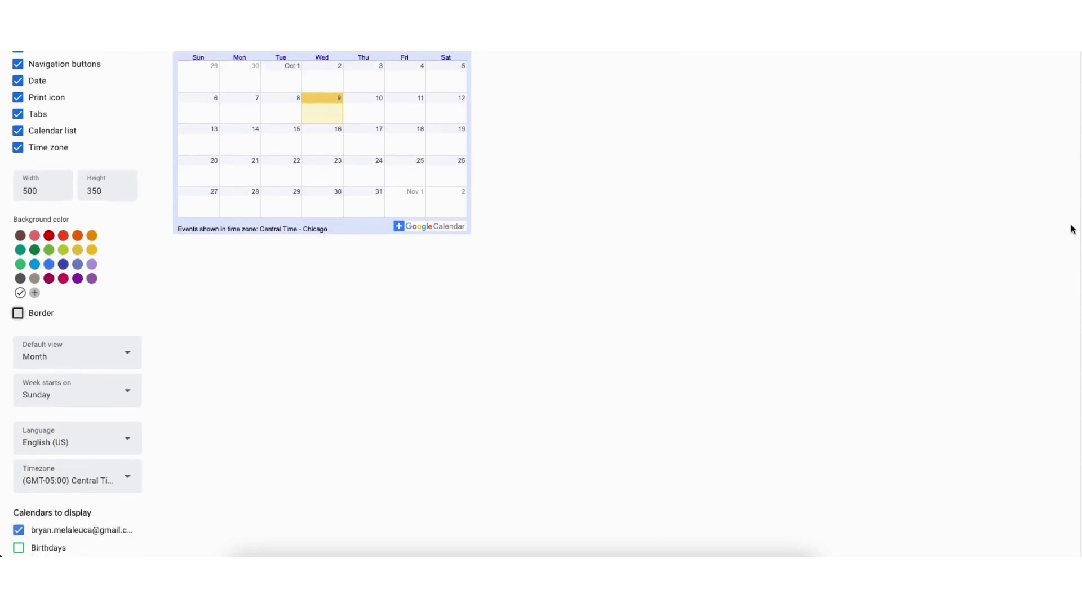
{"action": "left_click", "coordinate": [113, 321]}
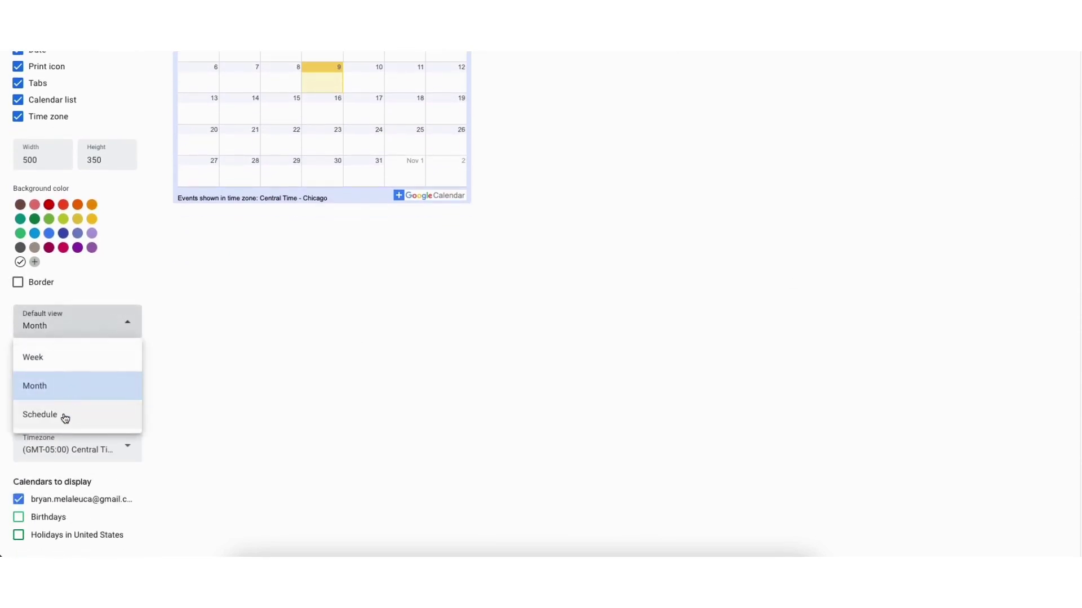
{"action": "left_click", "coordinate": [62, 385]}
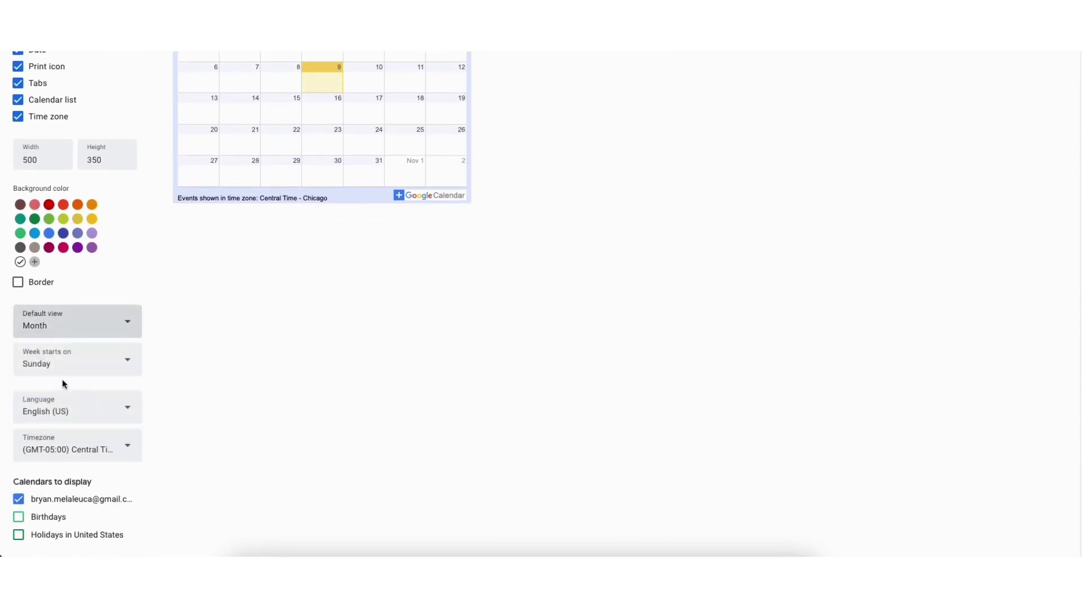
{"action": "left_click", "coordinate": [96, 365]}
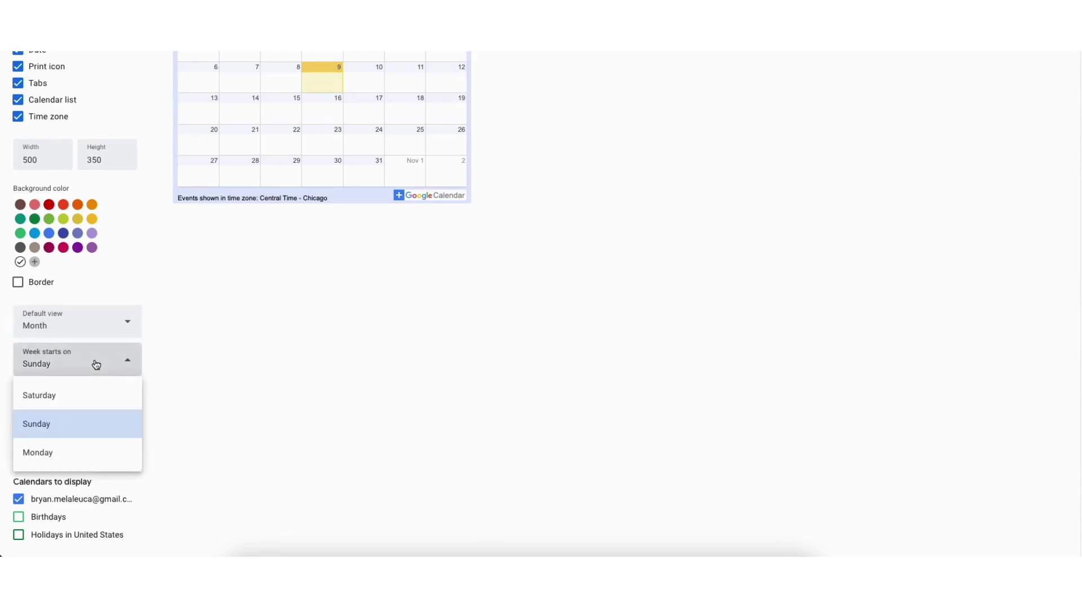
{"action": "left_click", "coordinate": [96, 365]}
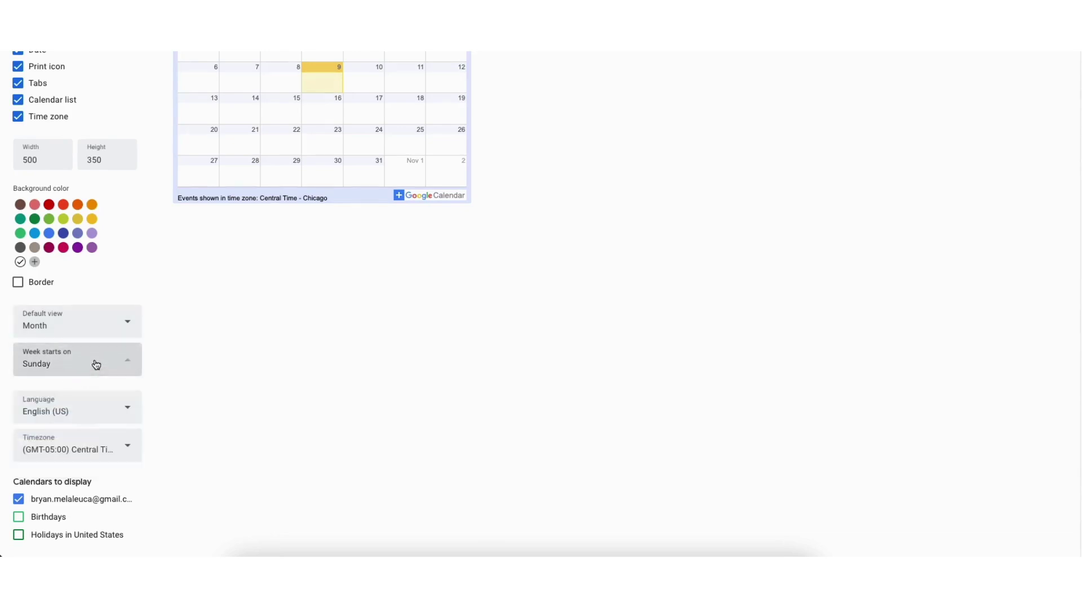
{"action": "left_click", "coordinate": [116, 410]}
{"action": "left_click", "coordinate": [114, 408]}
{"action": "left_click", "coordinate": [98, 450]}
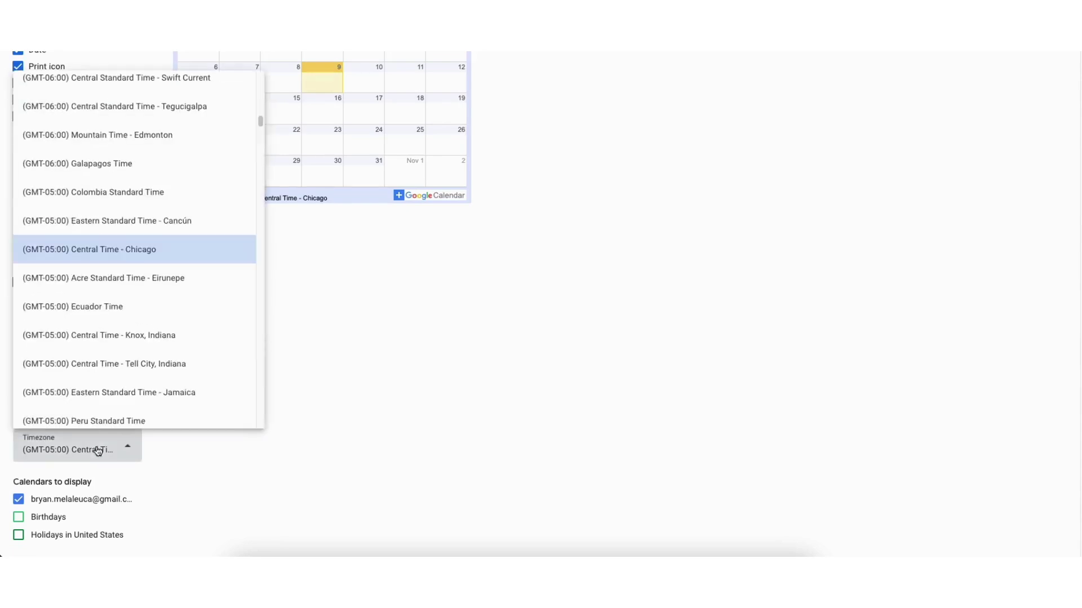
{"action": "left_click", "coordinate": [118, 449]}
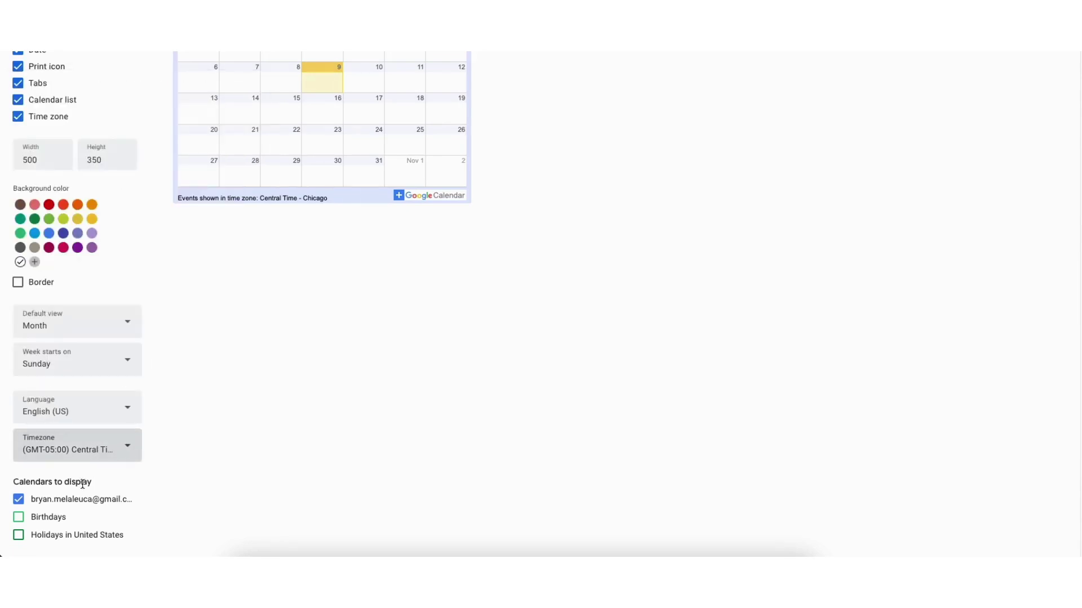
Copy the customized 500 by 350 embed code to the clipboard.
{"action": "mouse_move", "coordinate": [82, 499]}
{"action": "scroll", "coordinate": [1064, 108], "scroll_direction": "up", "scroll_amount": 3}
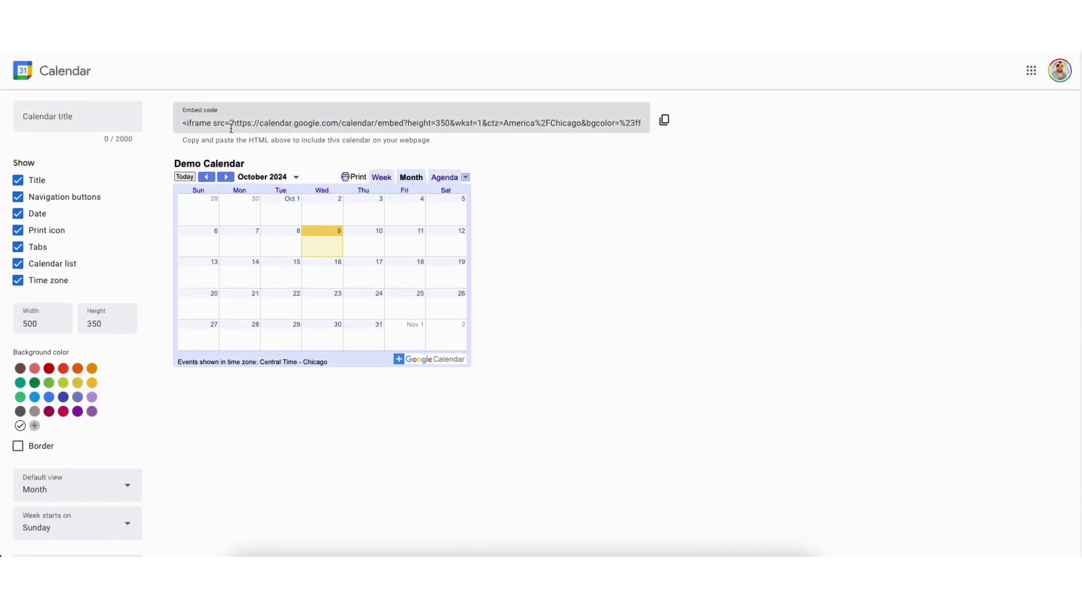
{"action": "left_click", "coordinate": [664, 120]}
{"action": "left_click", "coordinate": [664, 120]}
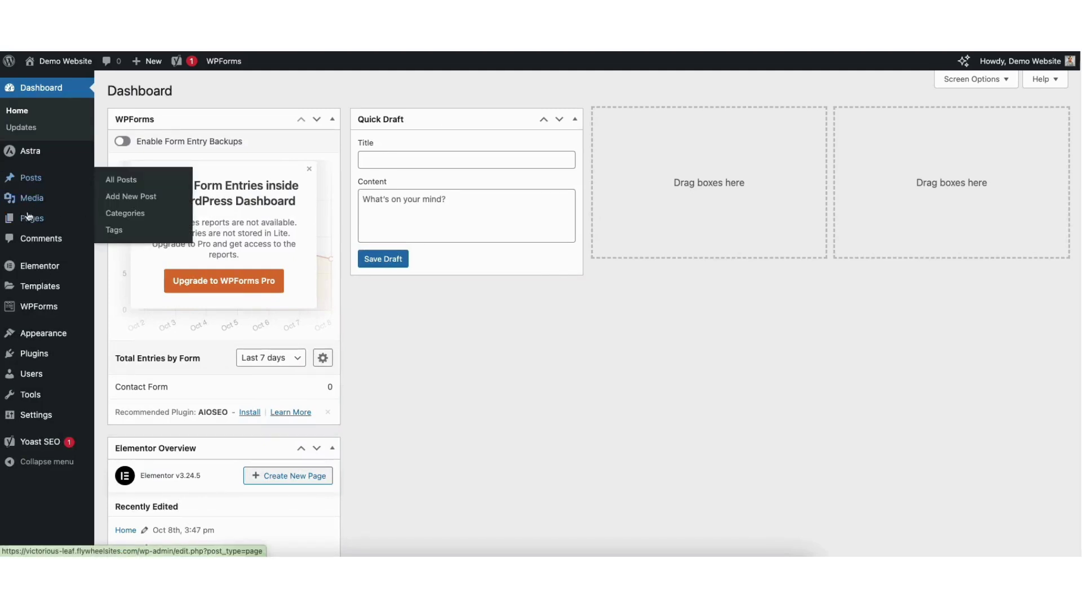
Go to All Pages under the Pages admin menu to list the site's 12 pages.
{"action": "mouse_move", "coordinate": [28, 220]}
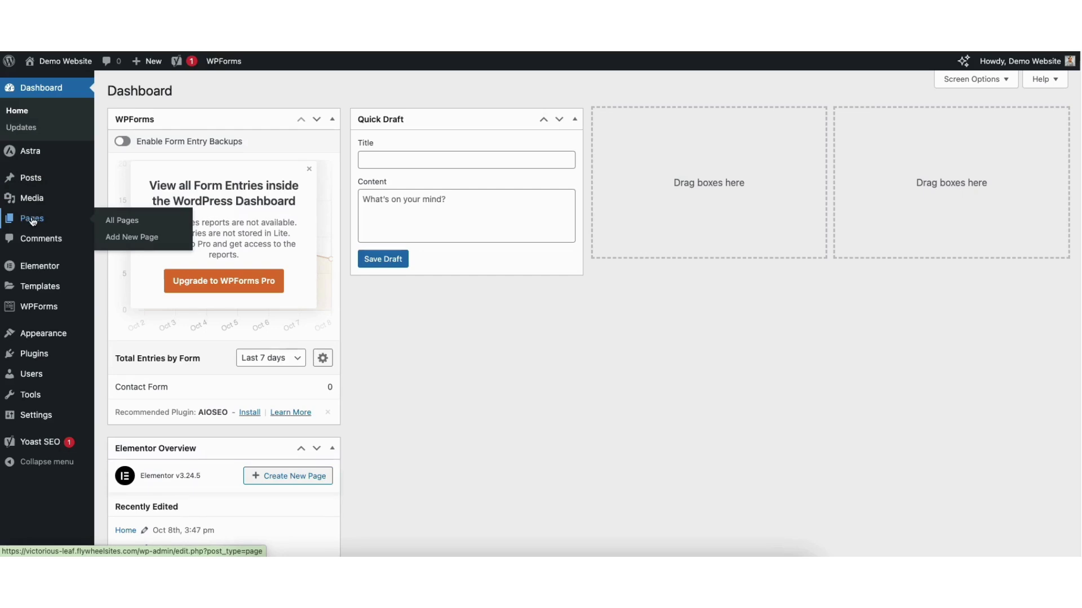
{"action": "left_click", "coordinate": [32, 220]}
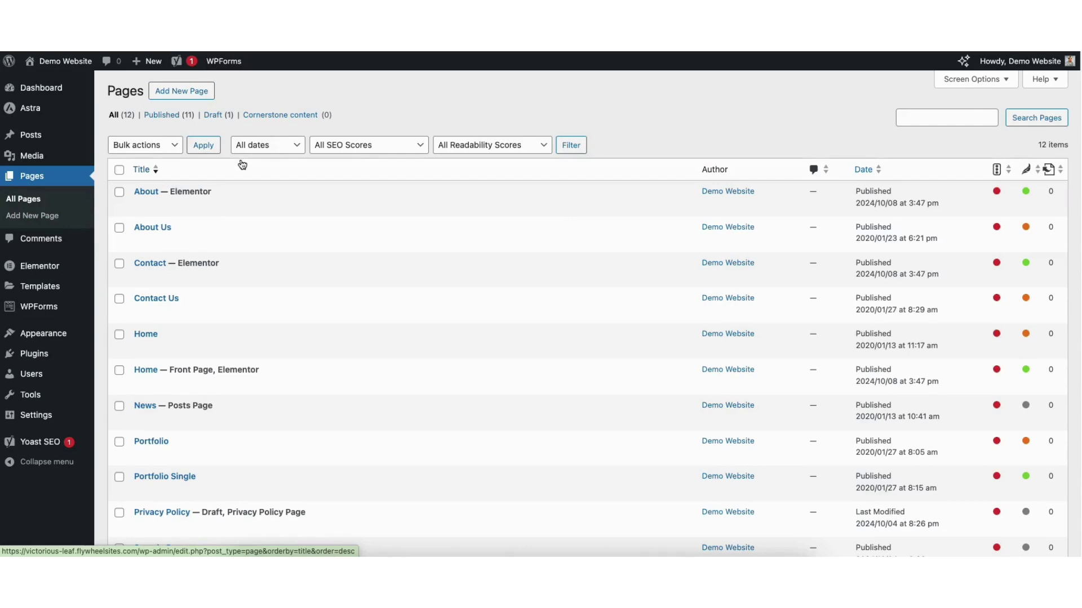
{"action": "mouse_move", "coordinate": [152, 228]}
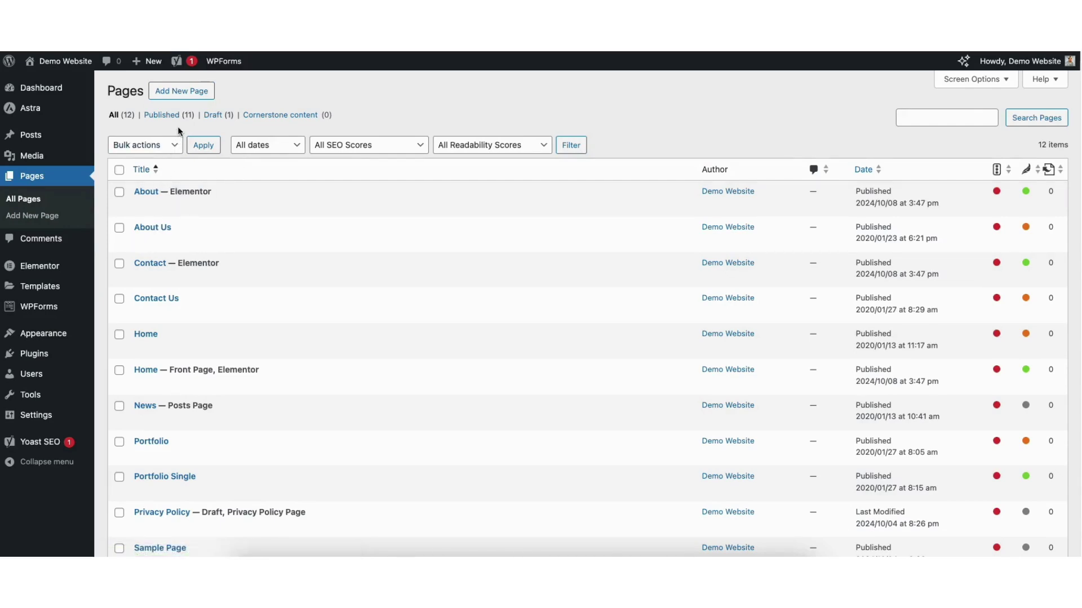
Create a new page titled 'Calendar'.
{"action": "left_click", "coordinate": [179, 93]}
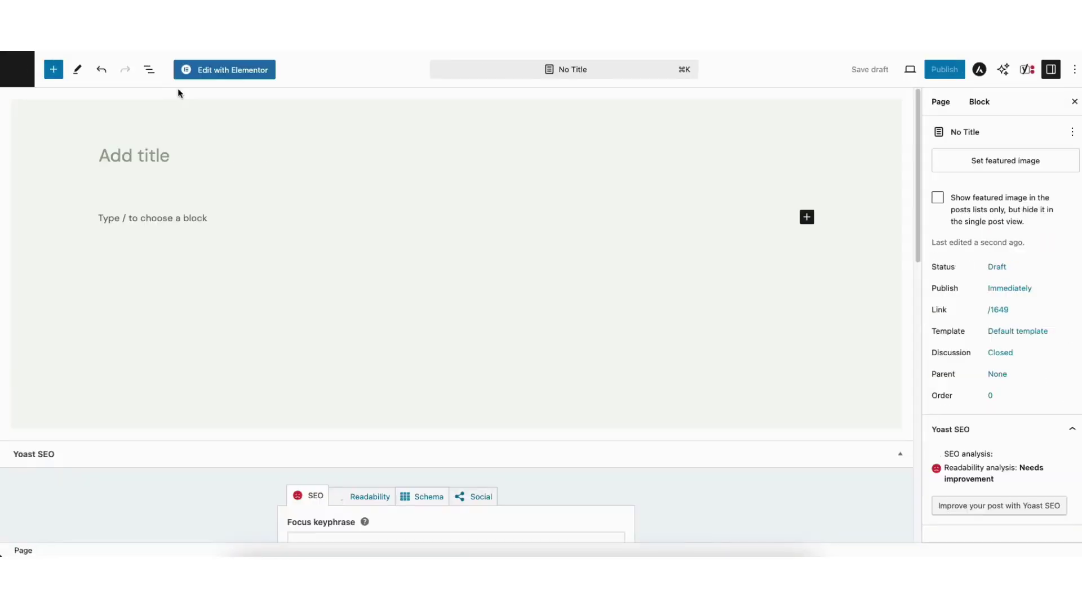
{"action": "left_click", "coordinate": [160, 148]}
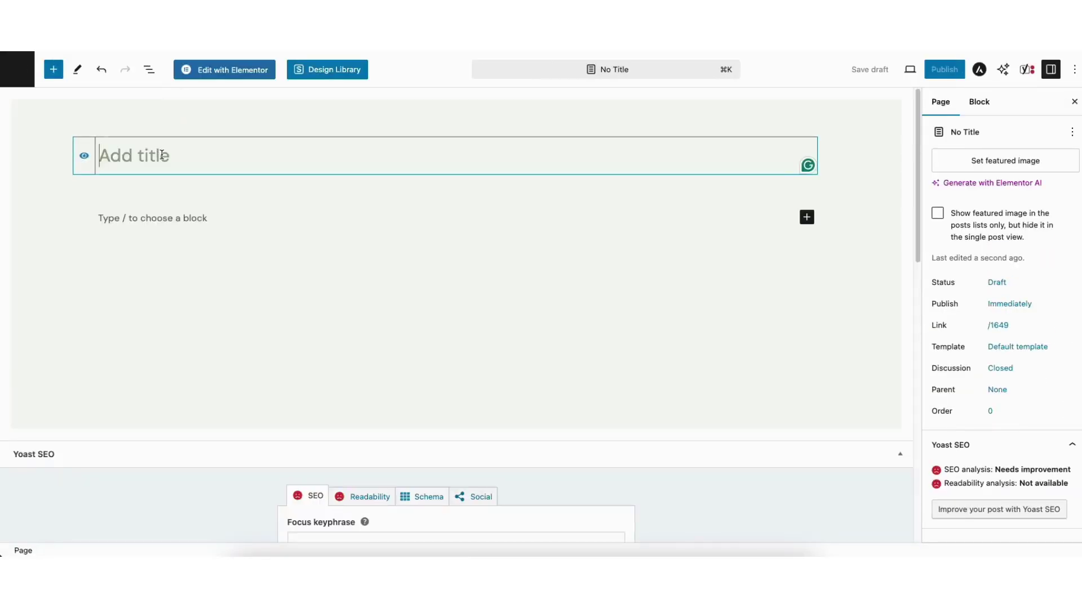
{"action": "type", "text": "Calendar"}
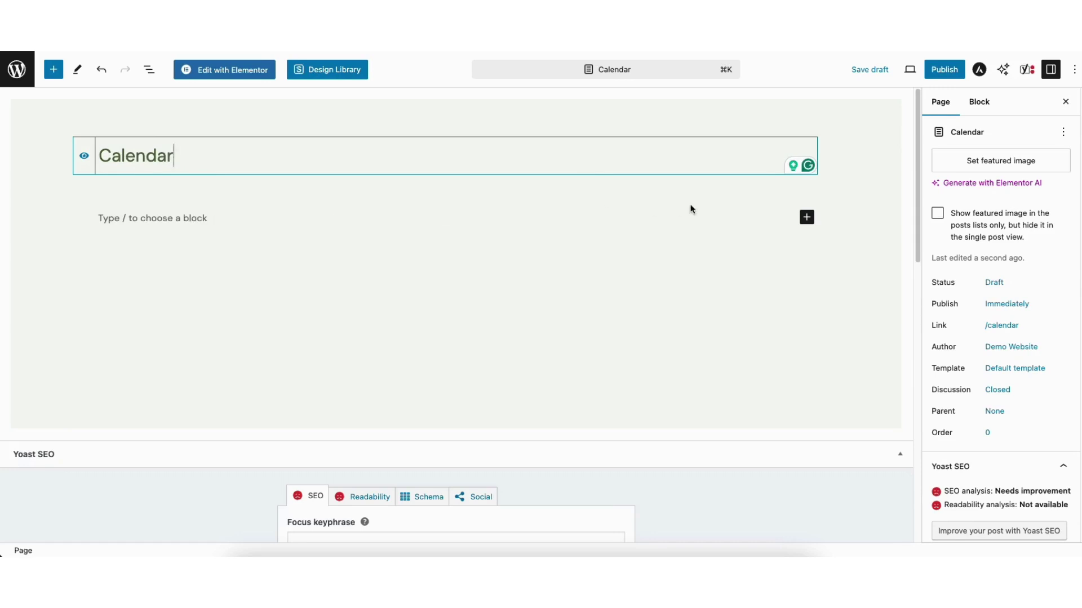
Add a Custom HTML block below the title by searching 'custom htm'.
{"action": "left_click", "coordinate": [806, 219]}
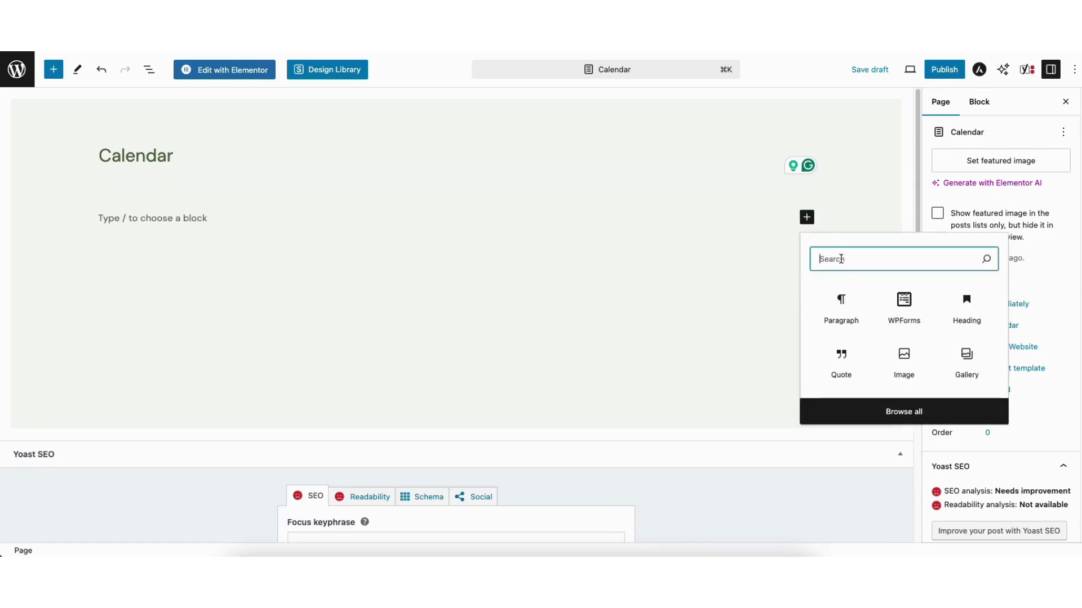
{"action": "type", "text": "custom html"}
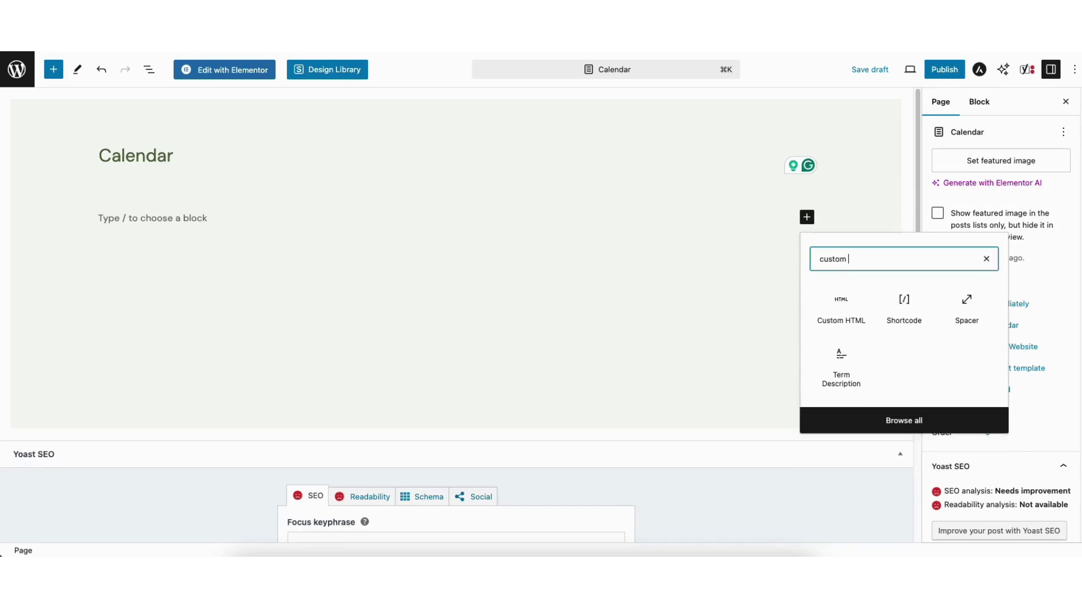
{"action": "left_click", "coordinate": [836, 317]}
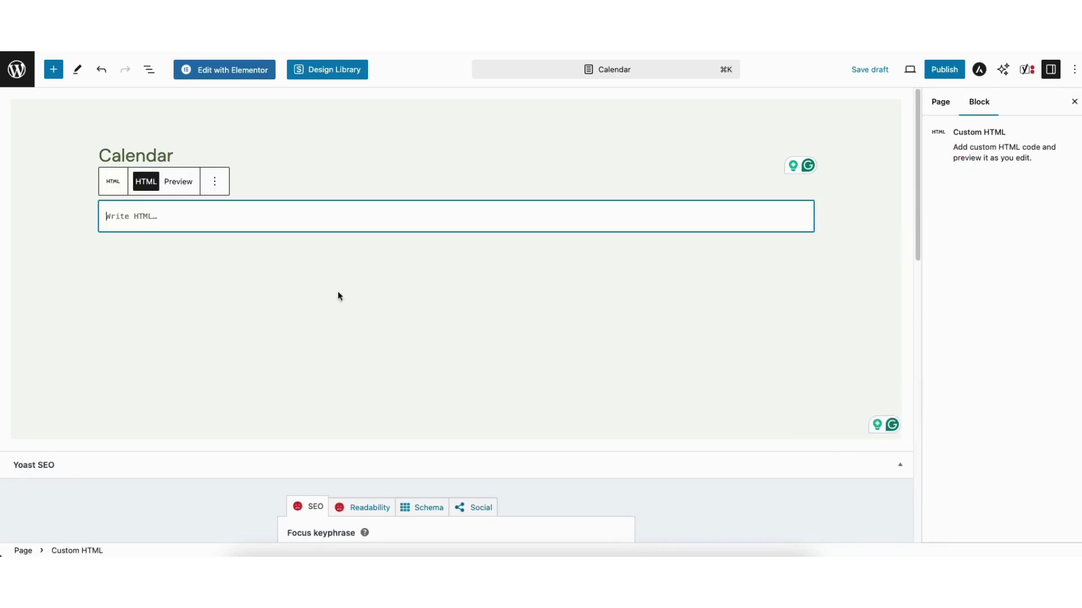
Paste the Google Calendar embed code into the Custom HTML block and check its preview.
{"action": "left_click", "coordinate": [142, 217]}
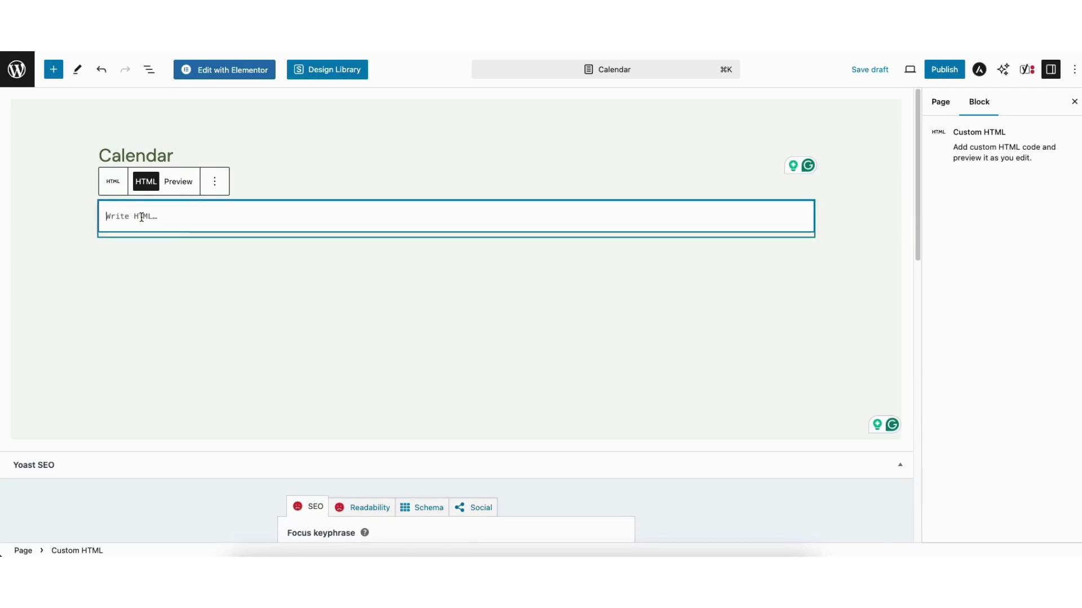
{"action": "key", "text": "super+v"}
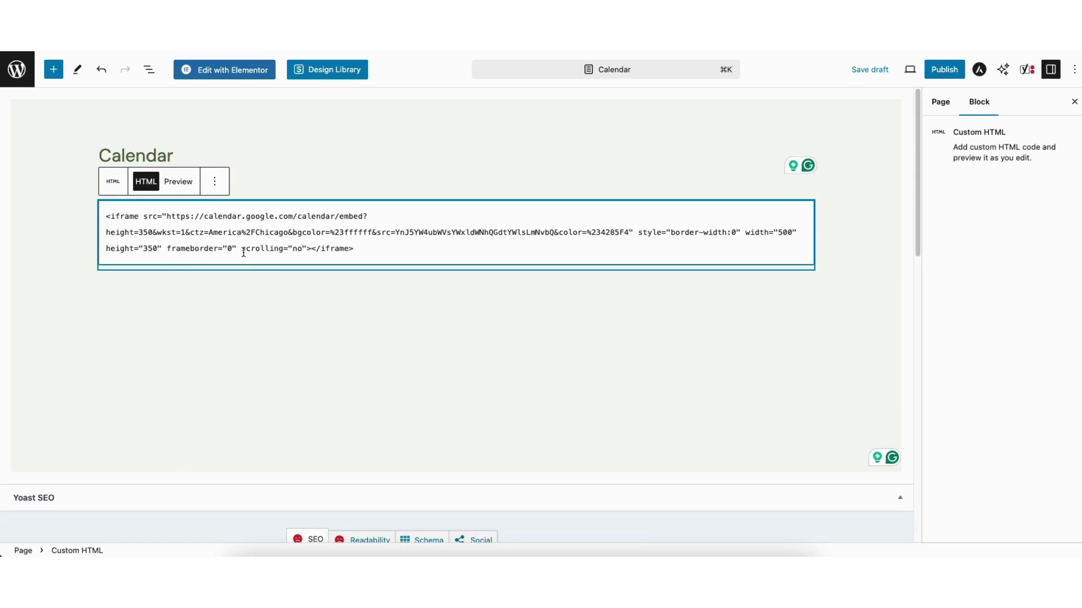
{"action": "left_click", "coordinate": [182, 184]}
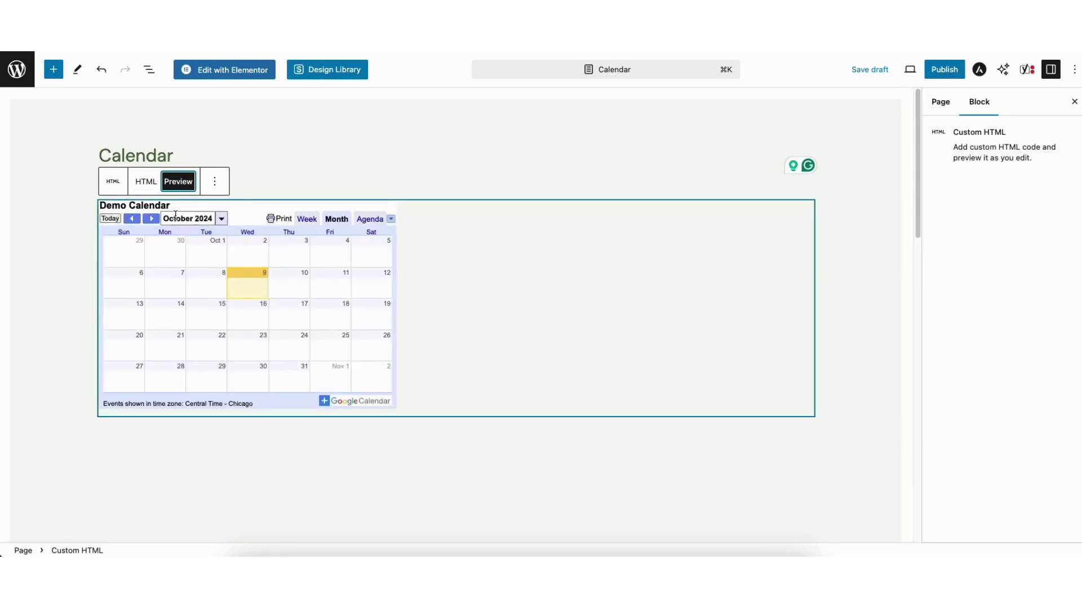
{"action": "left_click", "coordinate": [148, 184]}
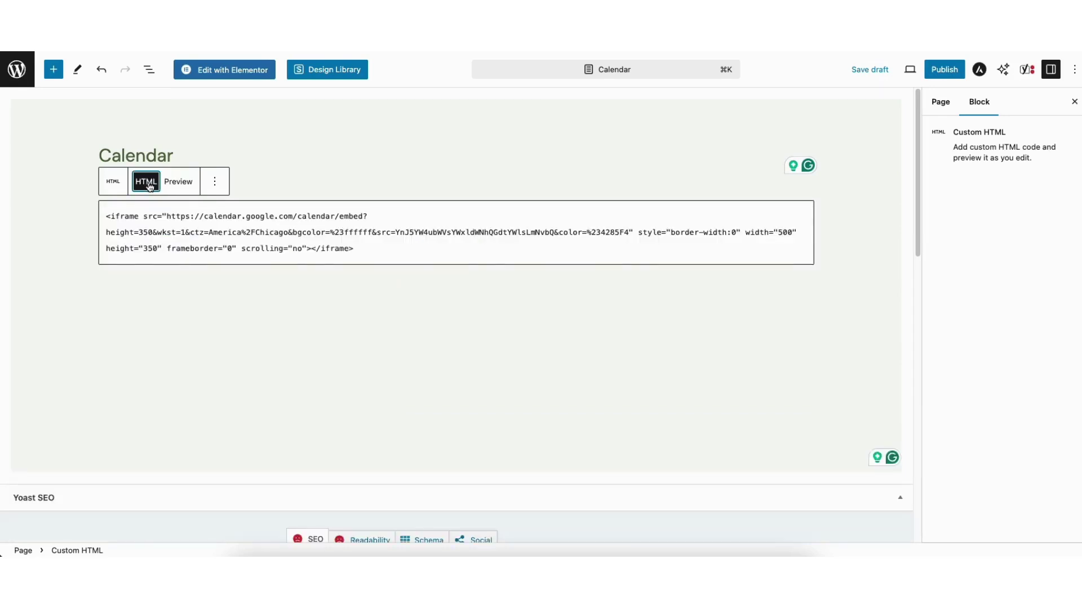
Publish the Calendar page and view it live.
{"action": "left_click", "coordinate": [946, 71]}
{"action": "left_click", "coordinate": [952, 70]}
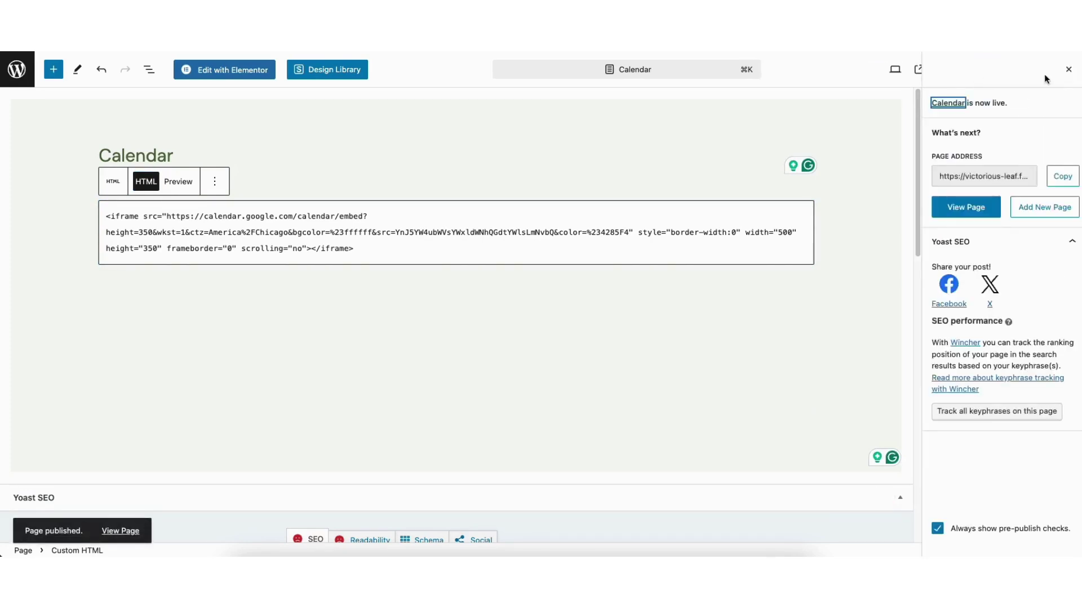
{"action": "left_click", "coordinate": [1069, 71]}
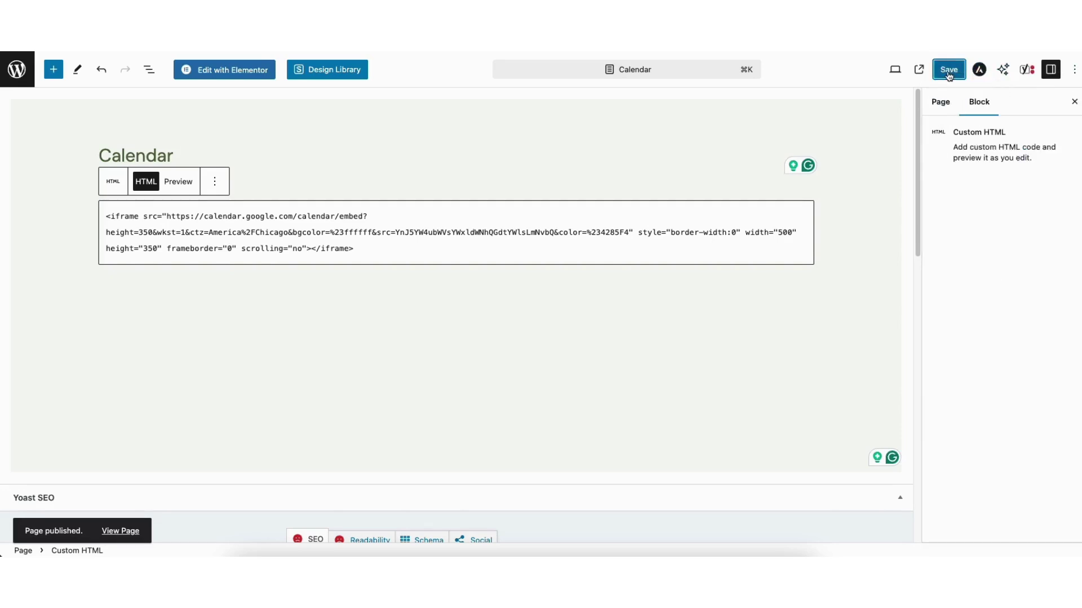
{"action": "left_click", "coordinate": [919, 69]}
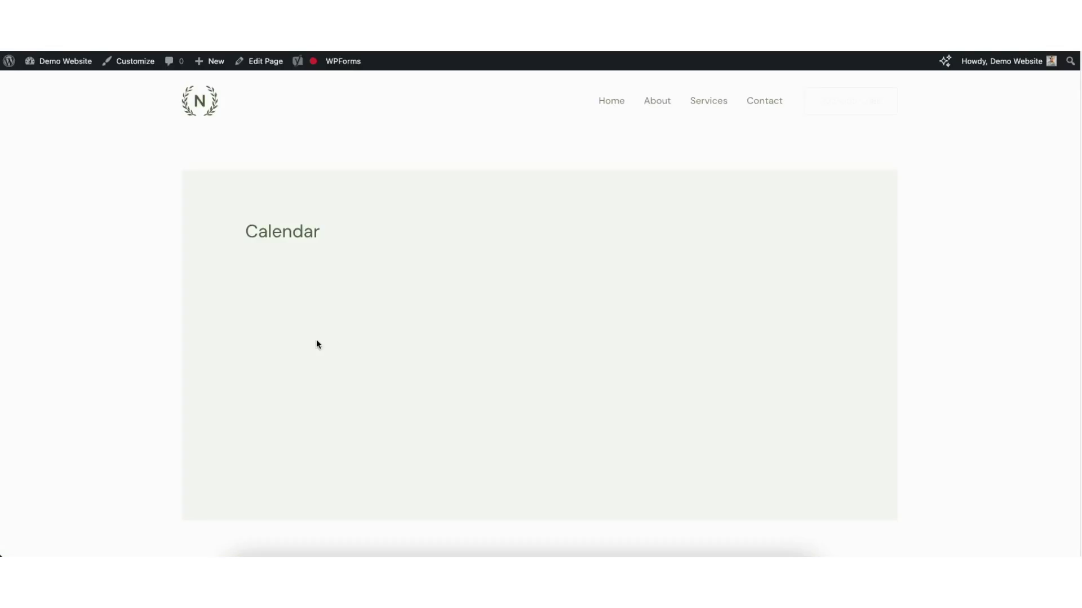